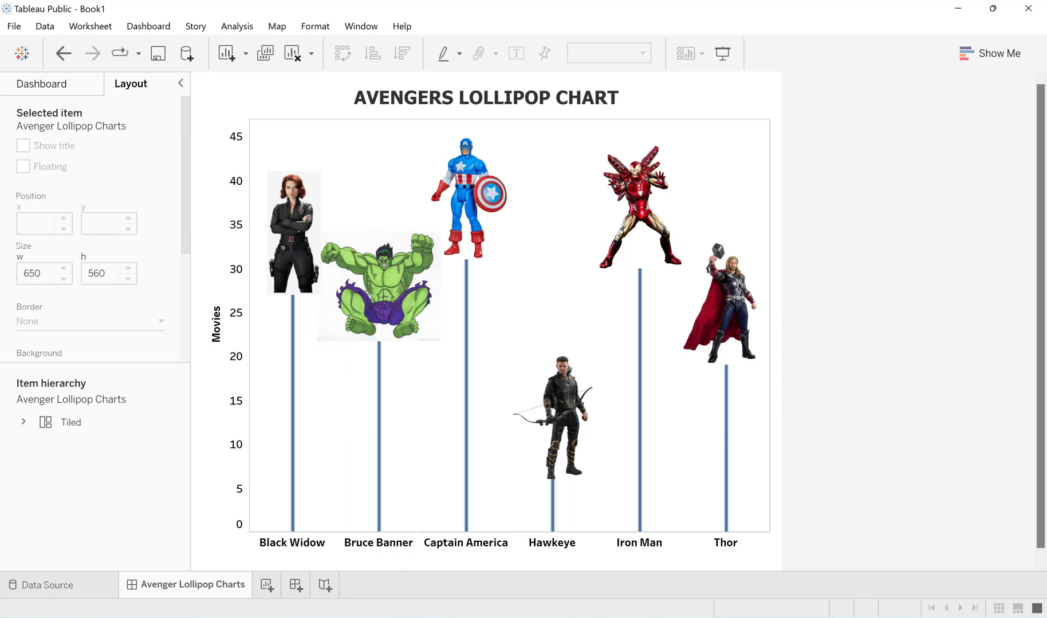
# Add a new blank worksheet, Sheet 2, beside the Avenger Lollipop Charts sheet
pyautogui.click(267, 585)
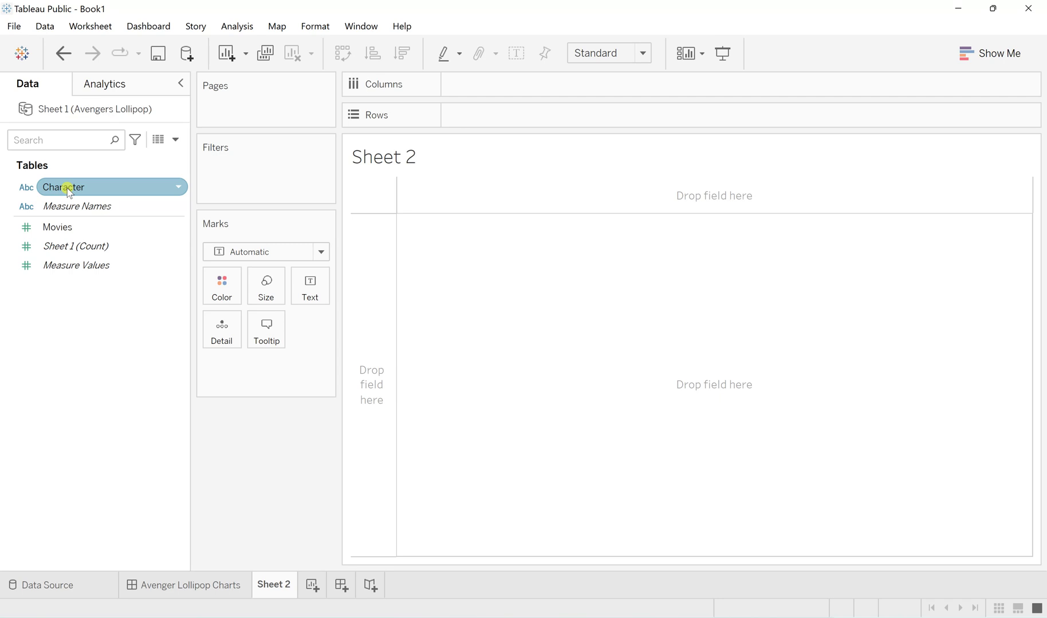
# Plot Character on Columns against SUM(Movies) on Rows, then add a second SUM(Movies) copy on Rows
pyautogui.moveTo(68, 191); pyautogui.dragTo(474, 87)
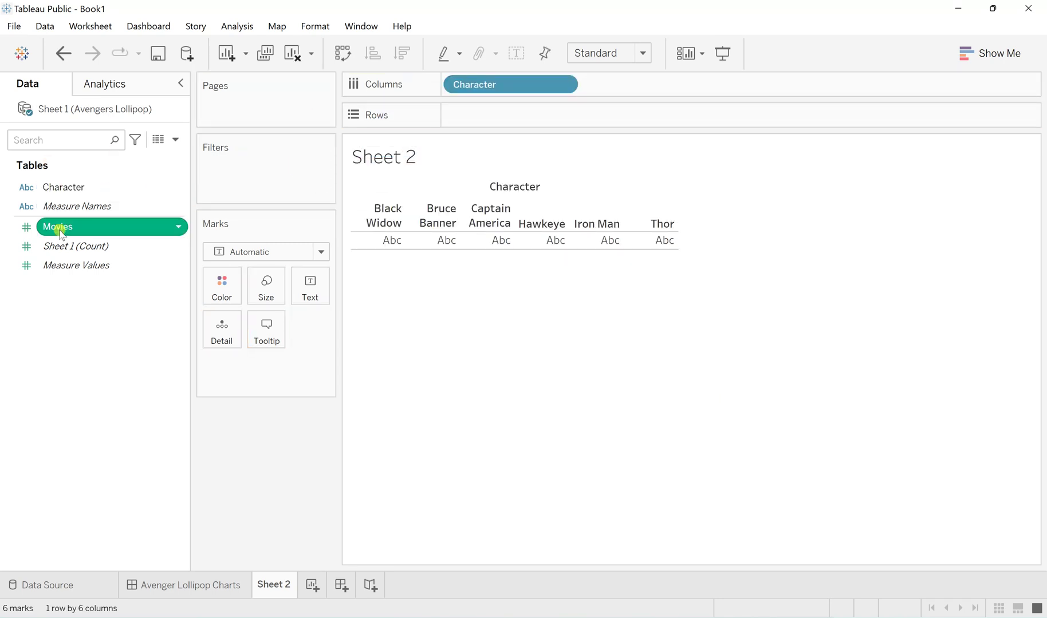
pyautogui.moveTo(60, 232); pyautogui.dragTo(471, 122)
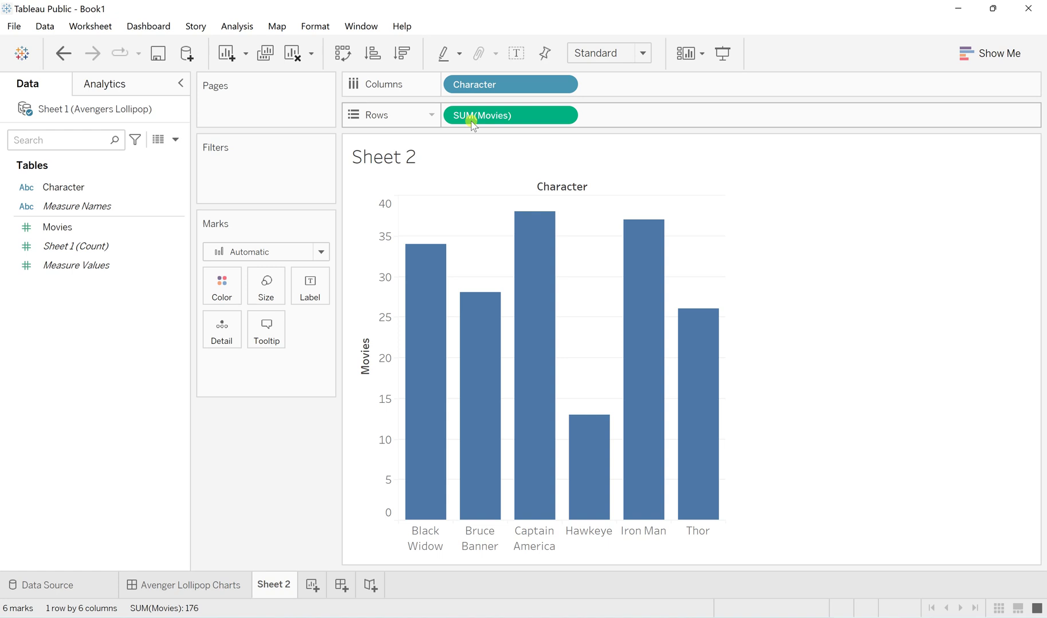
pyautogui.moveTo(472, 121); pyautogui.dragTo(612, 127)
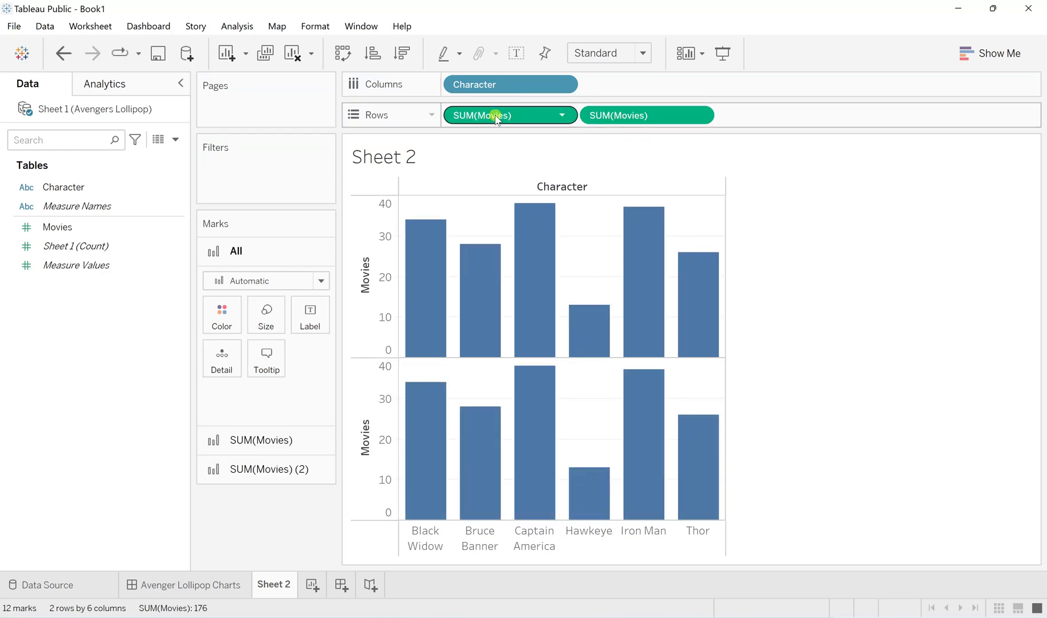
pyautogui.click(523, 117)
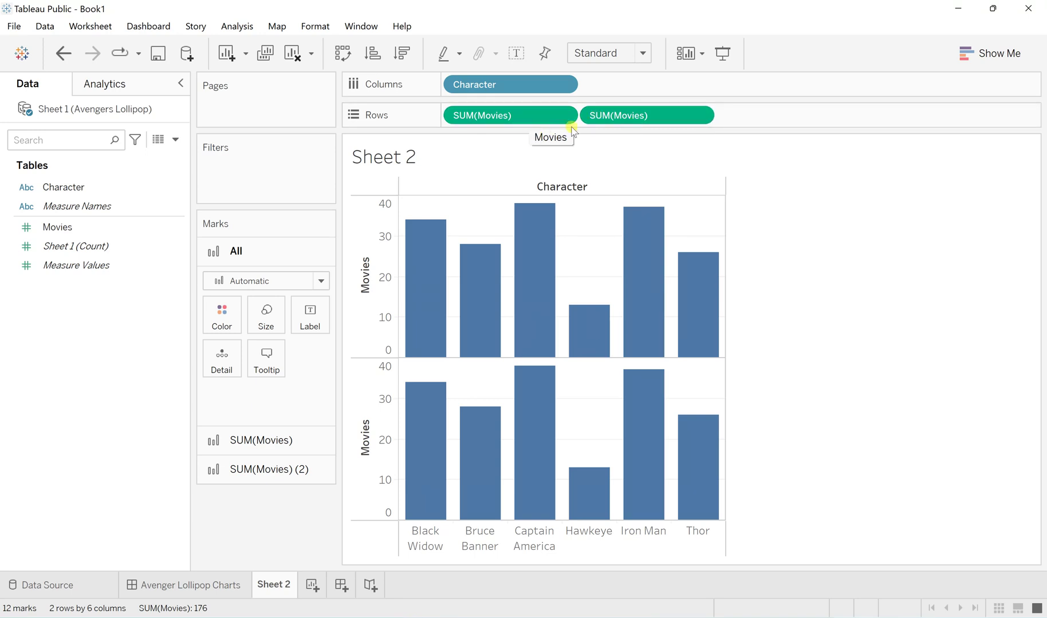
pyautogui.click(615, 120)
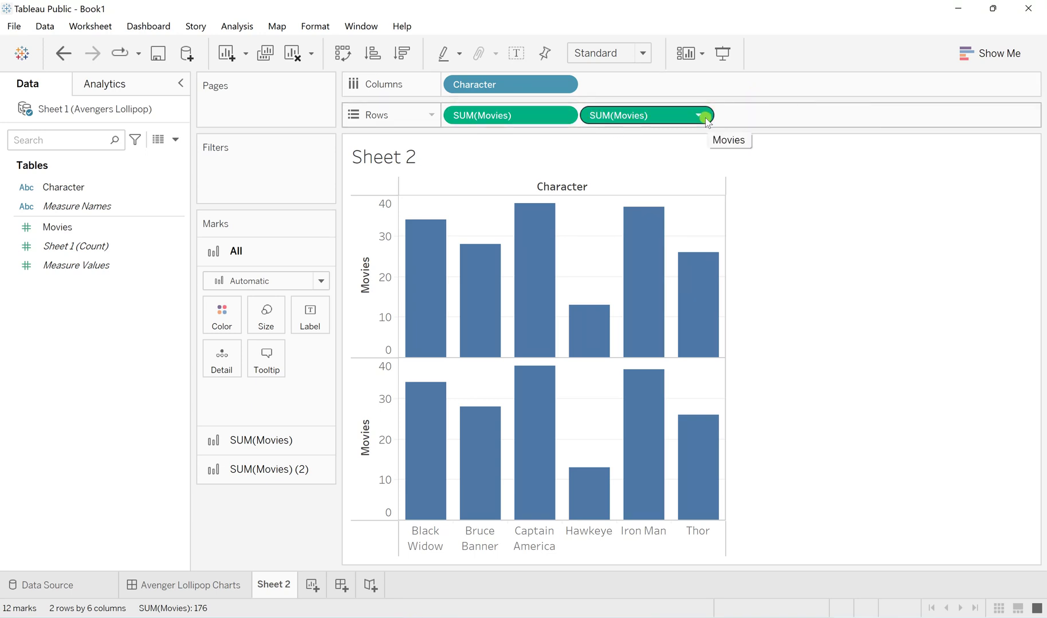
# Combine the two SUM(Movies) charts on a dual axis, drawn as circles
pyautogui.click(545, 129)
pyautogui.click(596, 115)
pyautogui.click(696, 117)
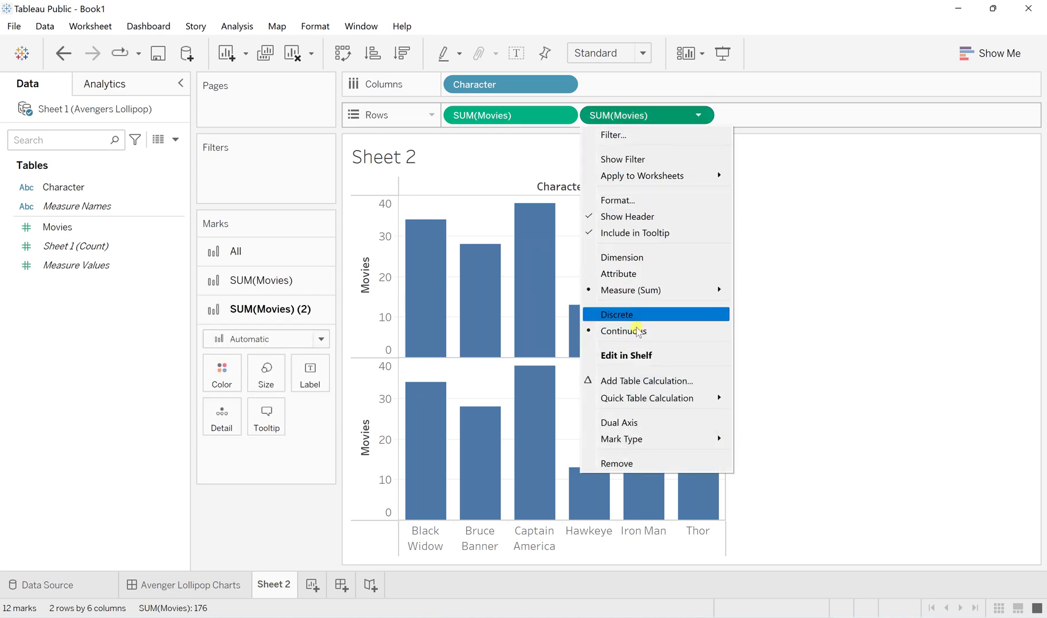
pyautogui.click(637, 424)
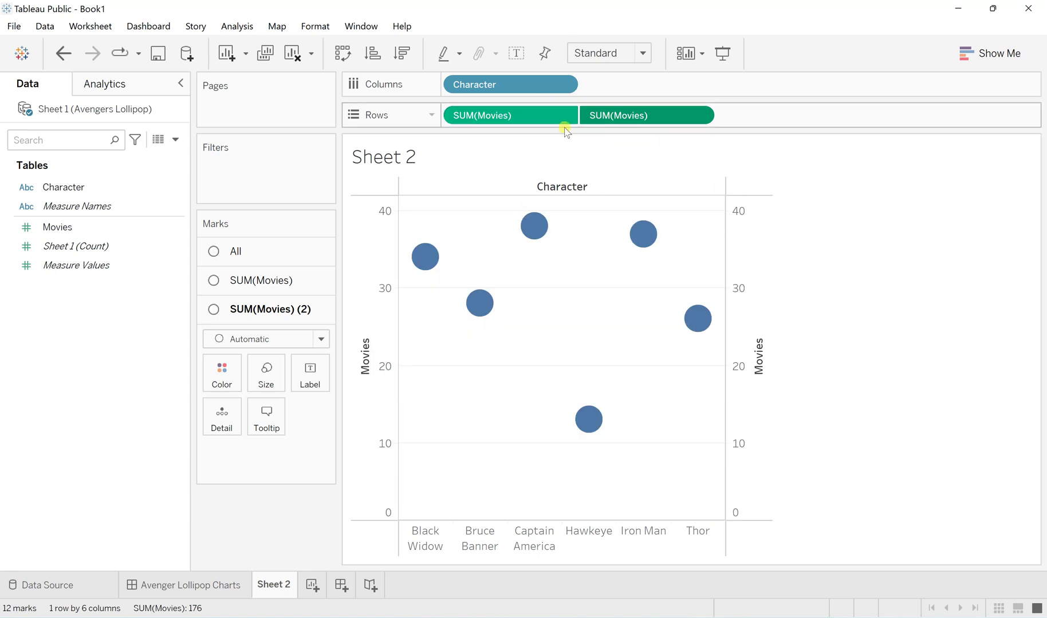
# Check the SUM(Movies) pills, then go to the Avenger Lollipop Charts dashboard
pyautogui.click(493, 113)
pyautogui.click(410, 261)
pyautogui.click(684, 114)
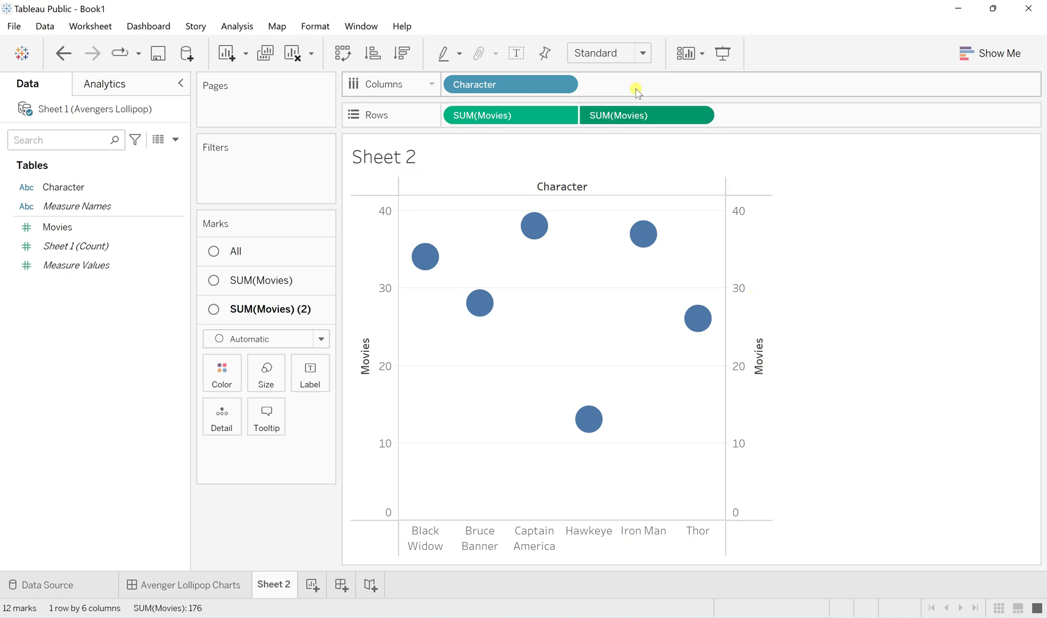
pyautogui.click(693, 117)
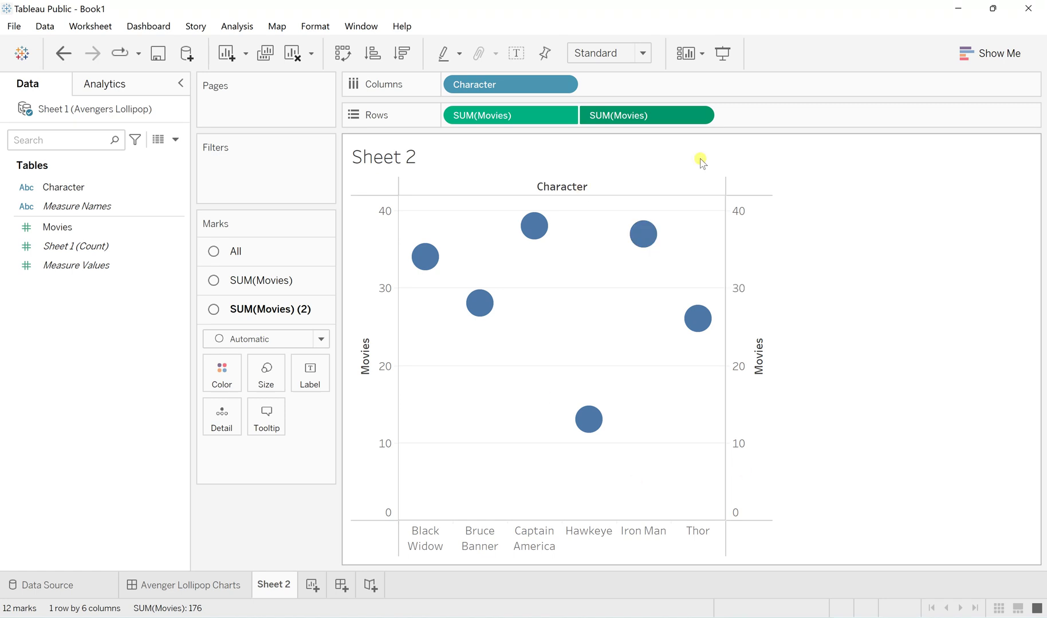
pyautogui.click(207, 585)
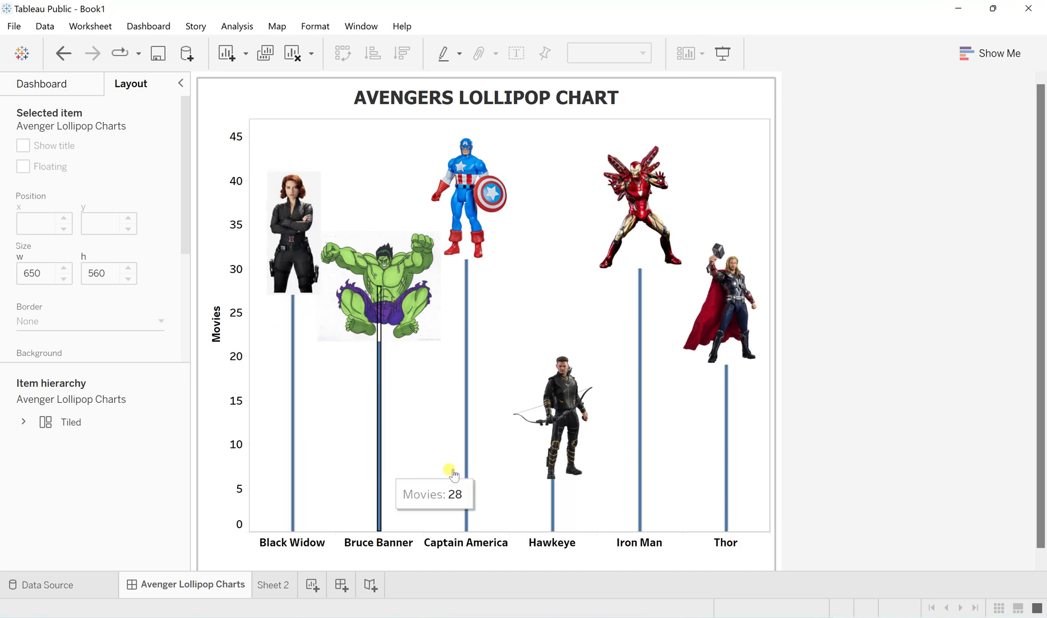
# Return to Sheet 2 and its six dual-axis circles of movies per Avenger
pyautogui.click(266, 582)
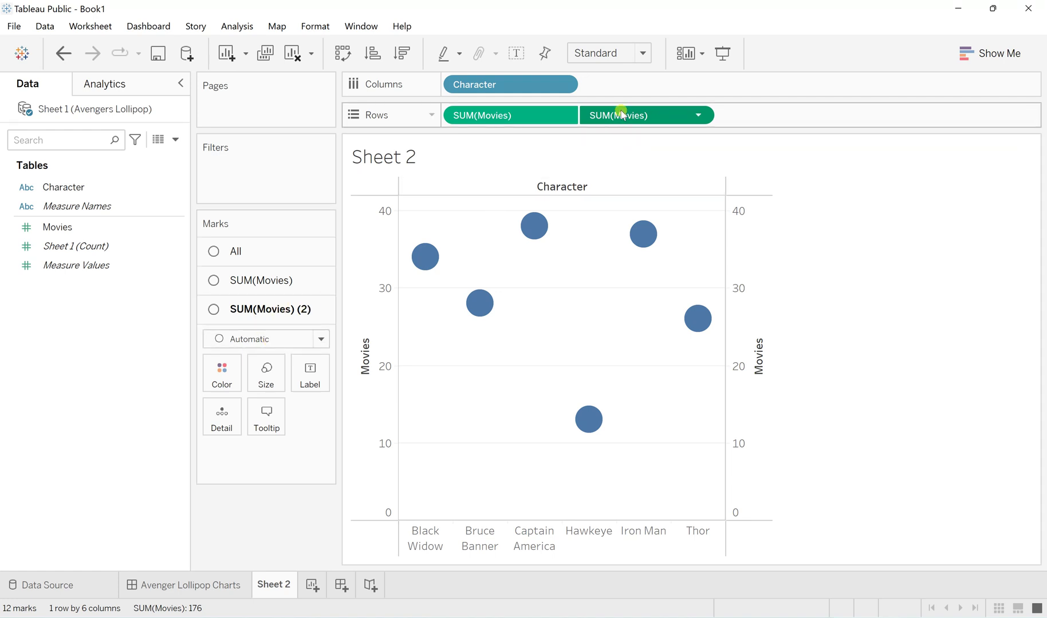
# Draw the SUM(Movies) (2) marks as shapes, with Character on Shape
pyautogui.click(265, 339)
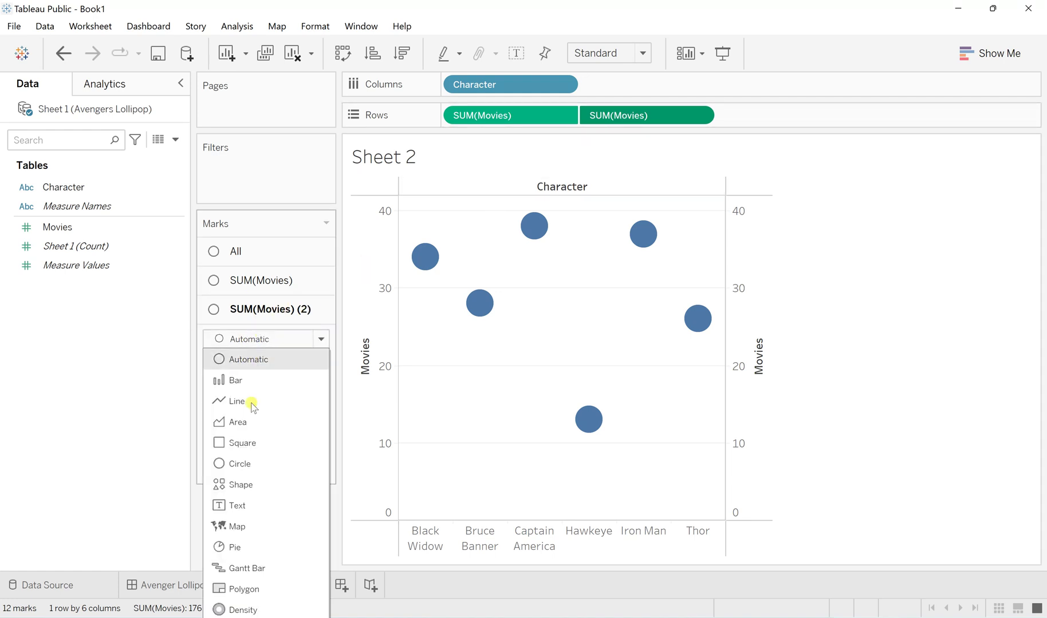
pyautogui.click(260, 487)
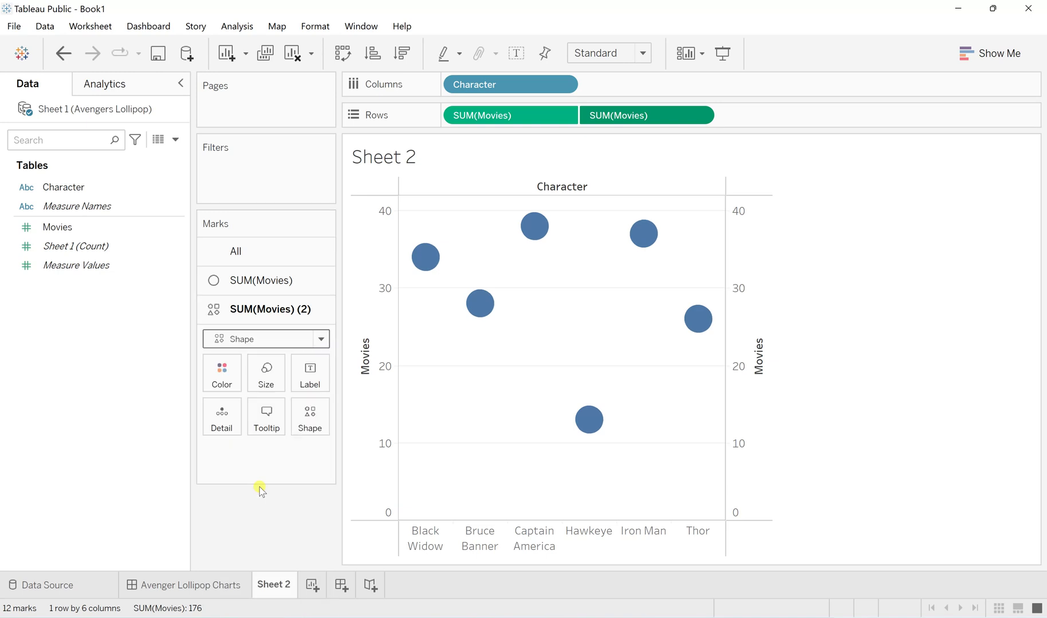
pyautogui.moveTo(79, 188); pyautogui.dragTo(304, 426)
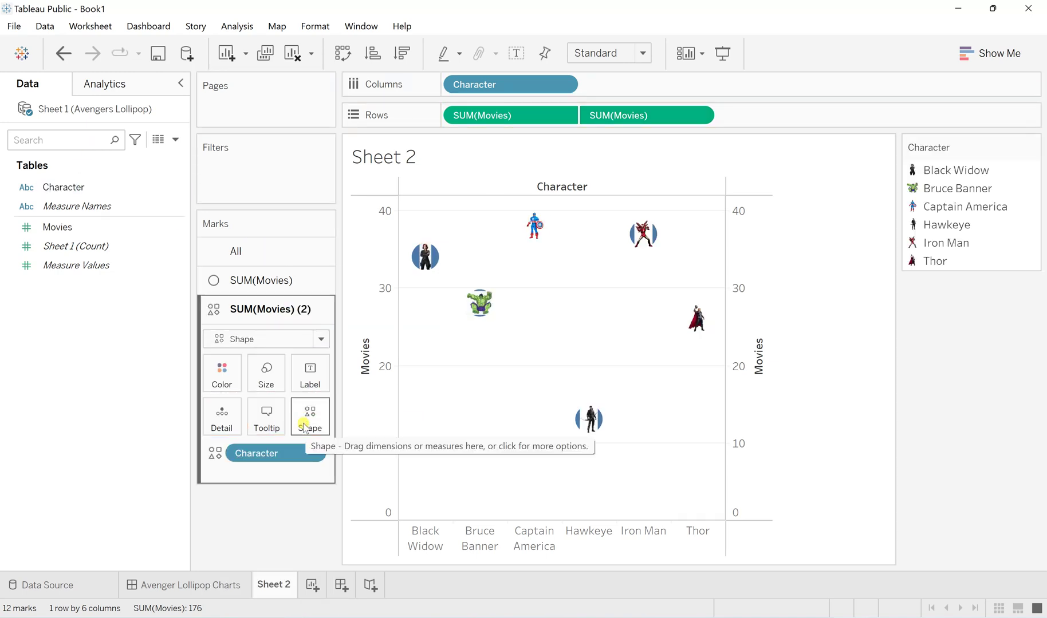
# Set the first SUM(Movies) mark type to Bar
pyautogui.click(266, 280)
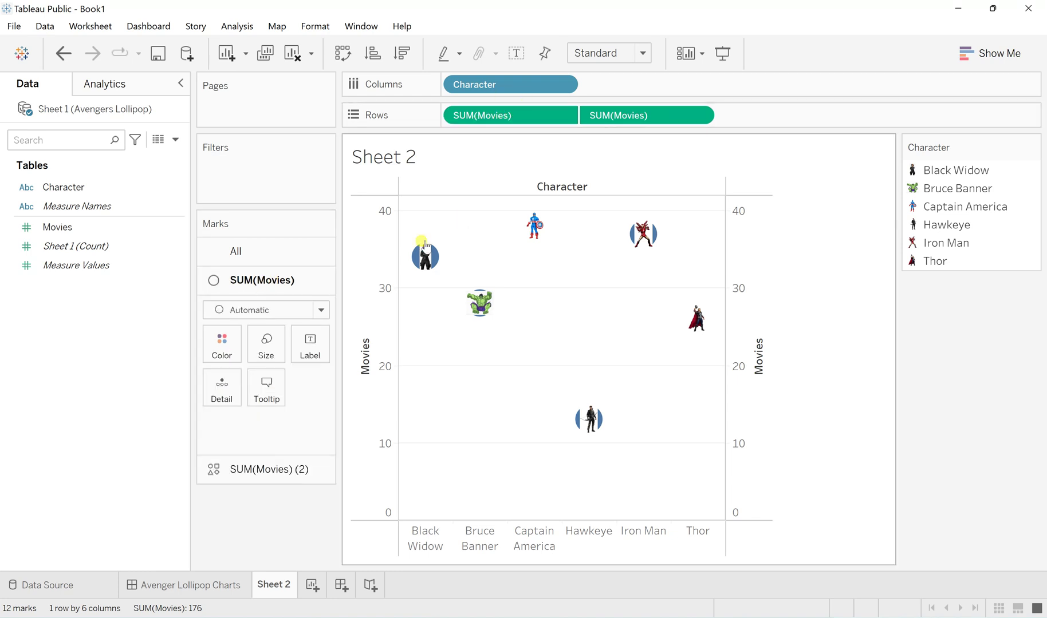
pyautogui.click(251, 312)
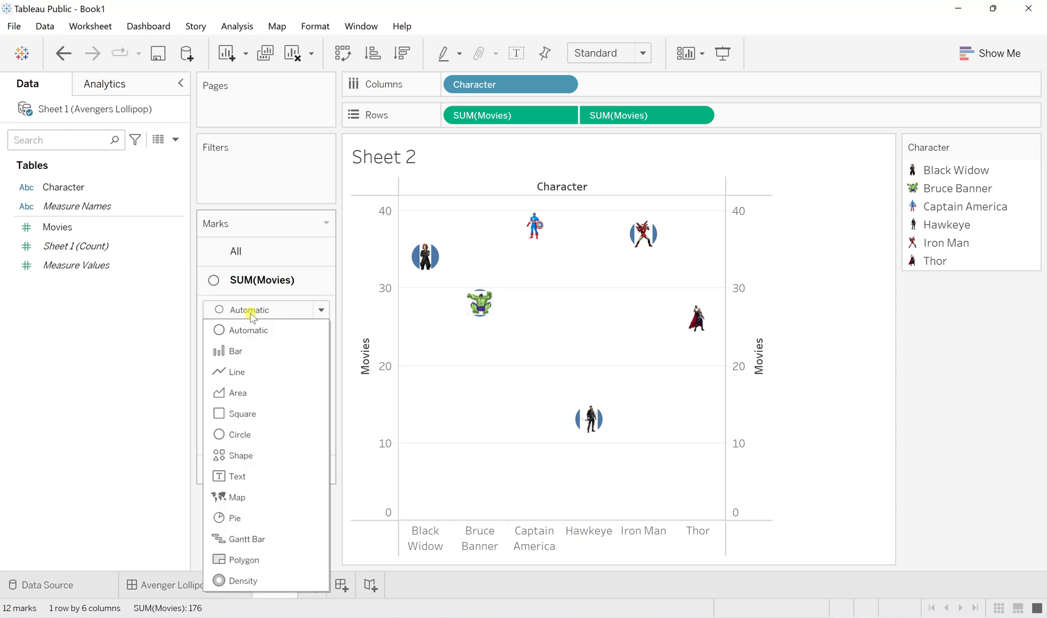
pyautogui.click(235, 351)
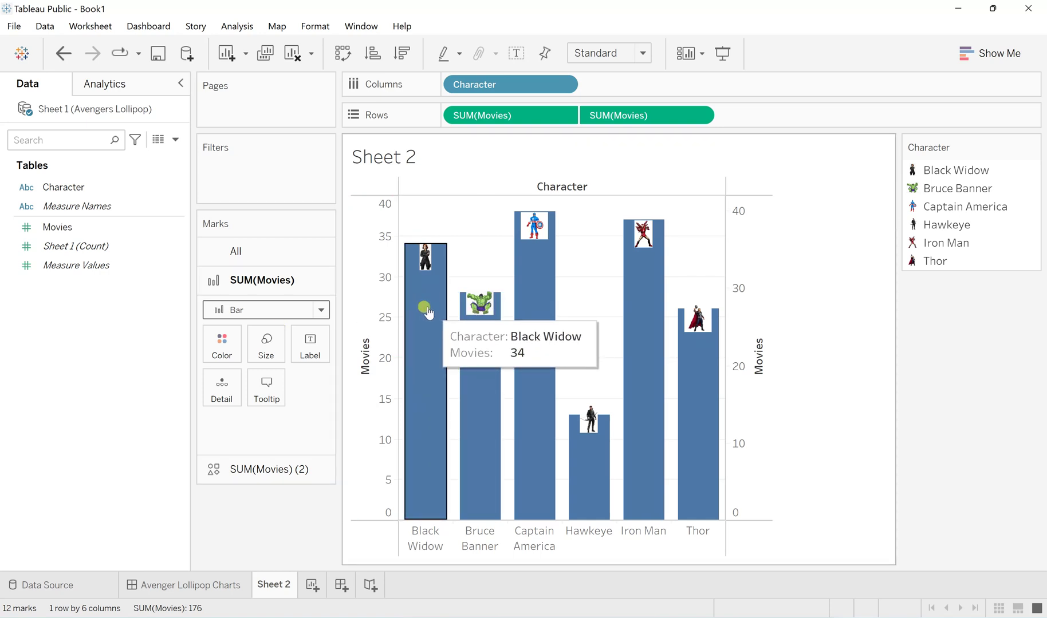
# Shrink the first SUM(Movies) bars to the thinnest size
pyautogui.click(267, 343)
pyautogui.moveTo(376, 391); pyautogui.dragTo(268, 395)
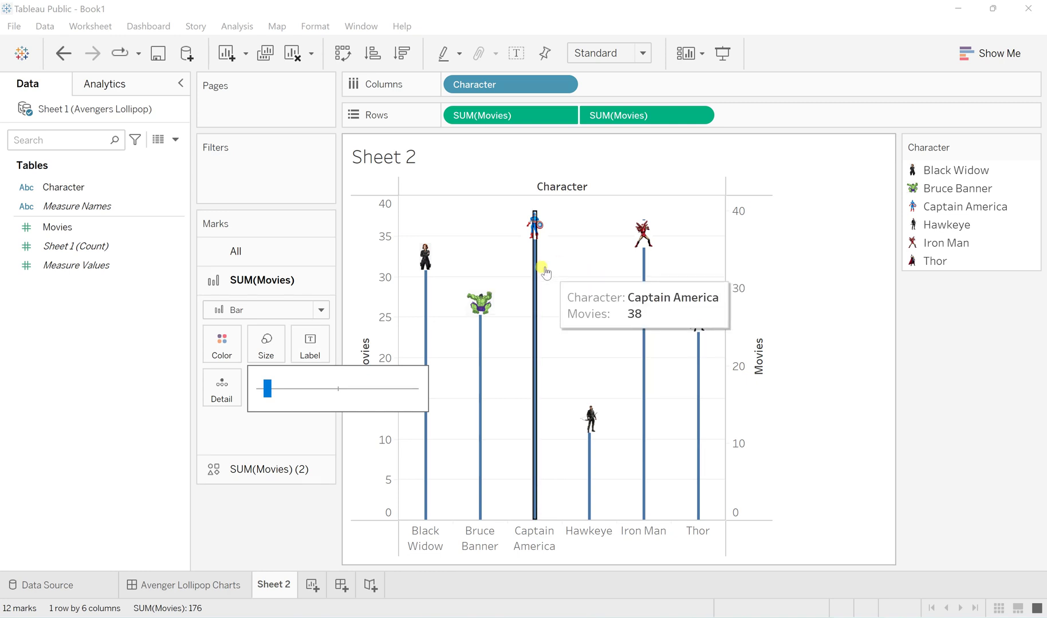
pyautogui.click(265, 521)
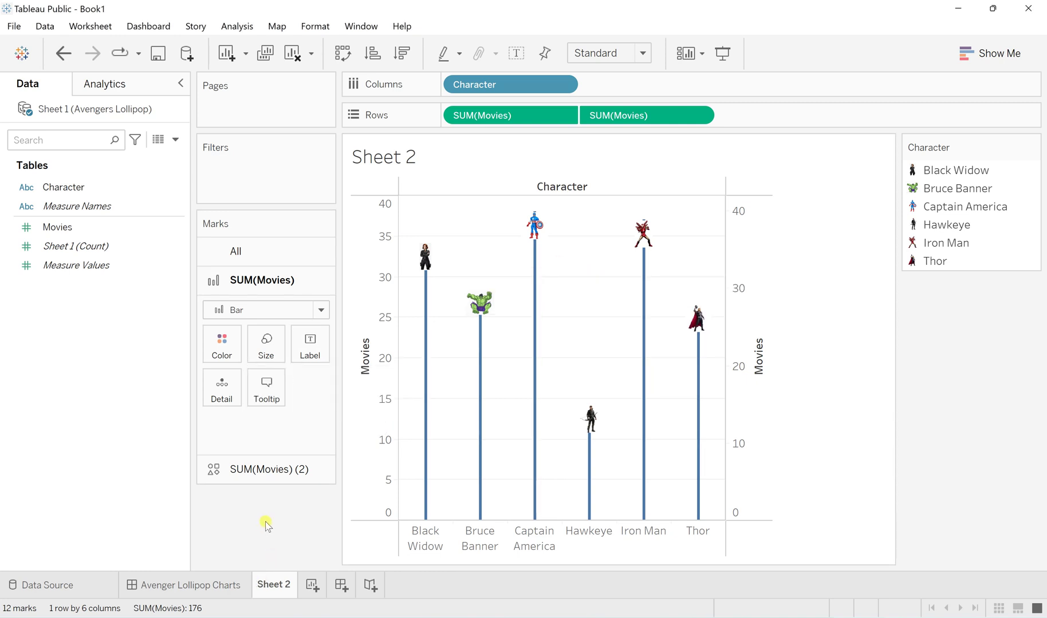
# Enlarge the SUM(Movies) (2) character images to about mid size
pyautogui.click(263, 473)
pyautogui.click(272, 381)
pyautogui.moveTo(298, 418); pyautogui.dragTo(339, 420)
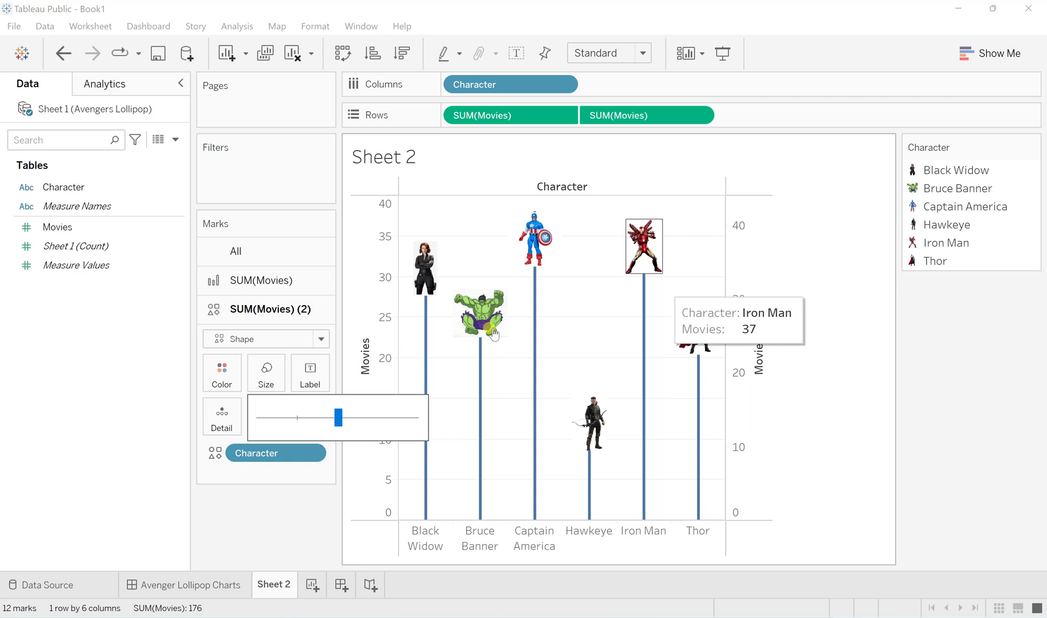
pyautogui.click(261, 498)
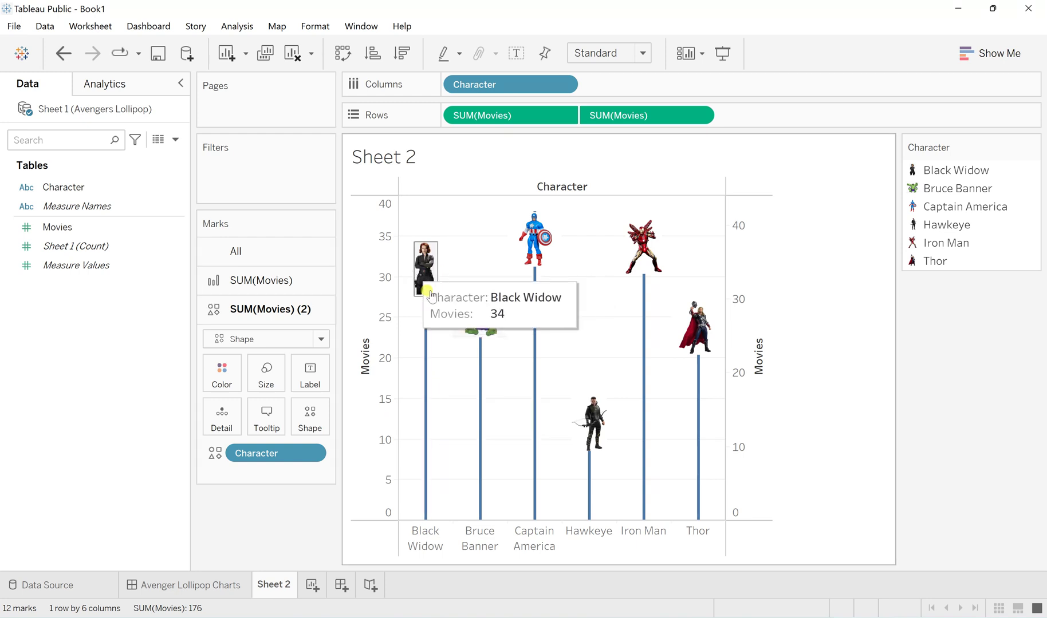
pyautogui.moveTo(558, 240)
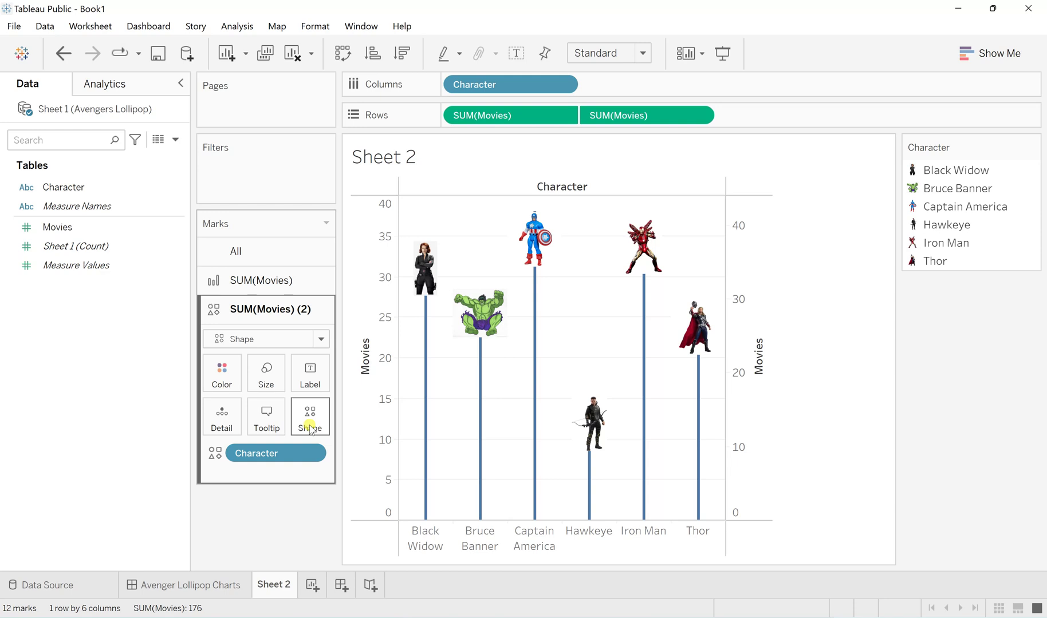
# Assign the Avengers shape palette to the six characters and apply it
pyautogui.click(309, 429)
pyautogui.click(557, 154)
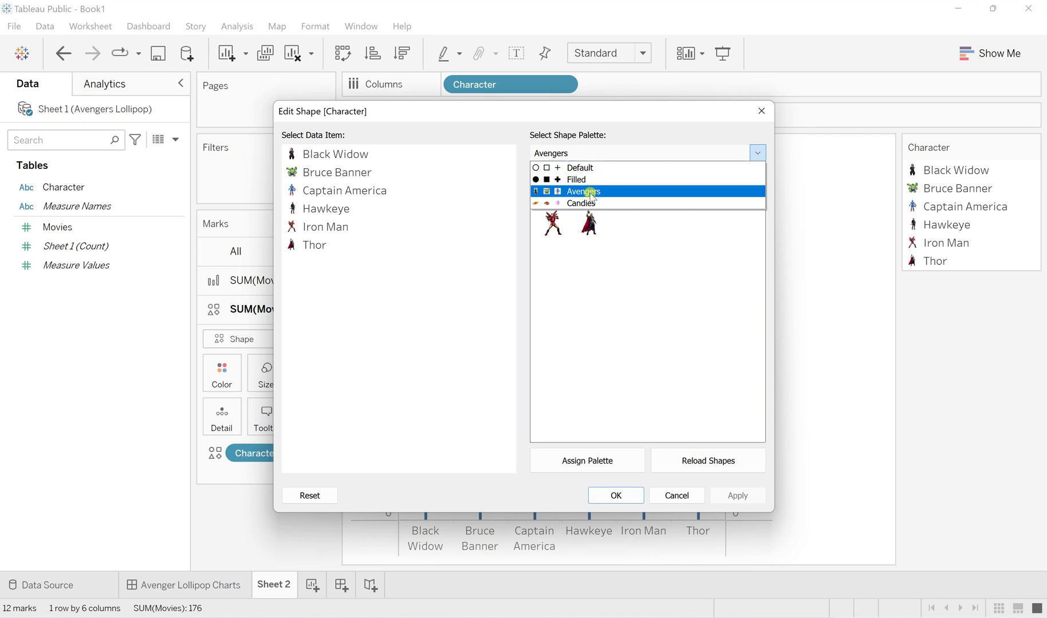
pyautogui.click(591, 197)
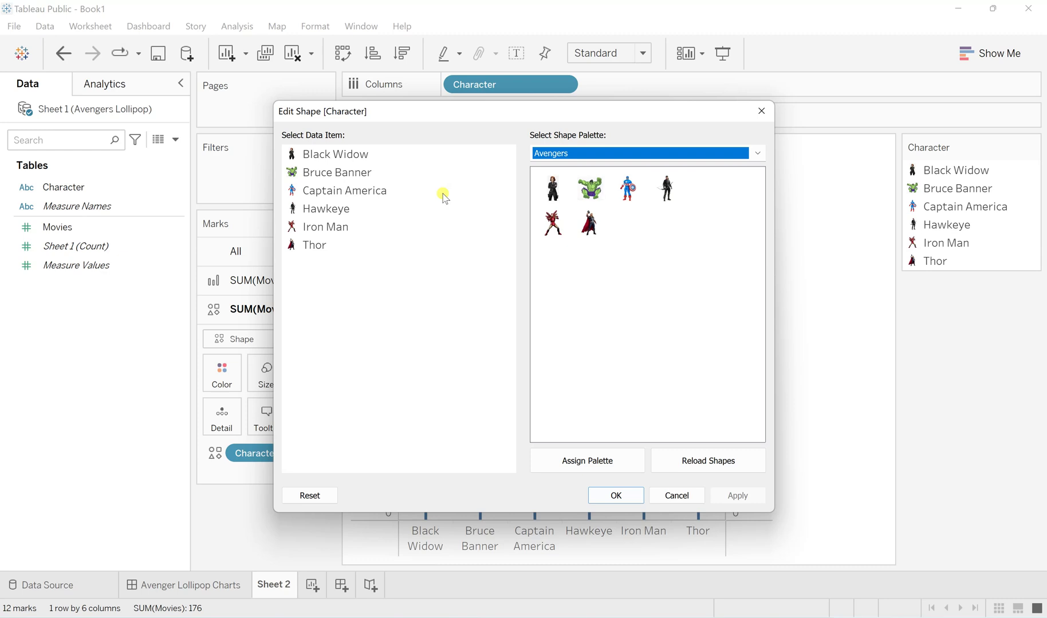
pyautogui.click(595, 465)
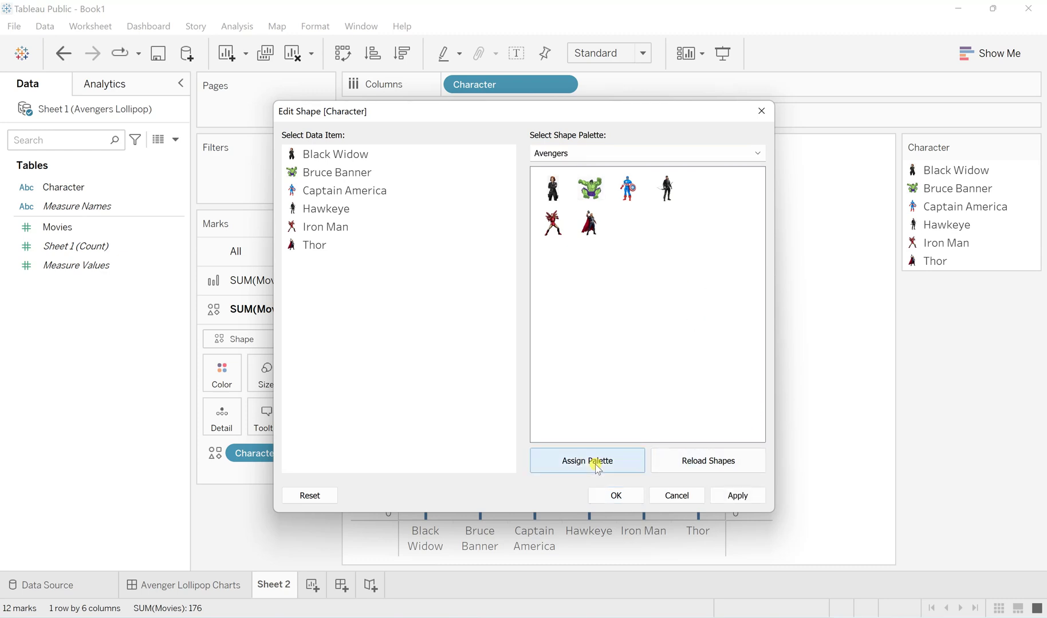
pyautogui.click(736, 495)
pyautogui.click(617, 495)
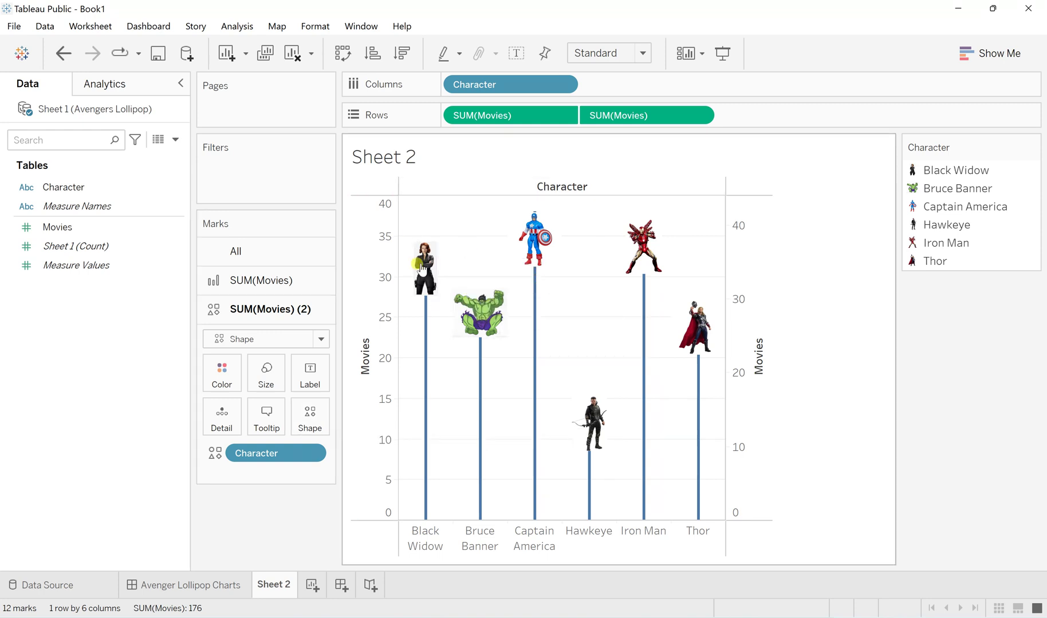
# Turn off Show Header on the right-hand Movies axis
pyautogui.moveTo(439, 284)
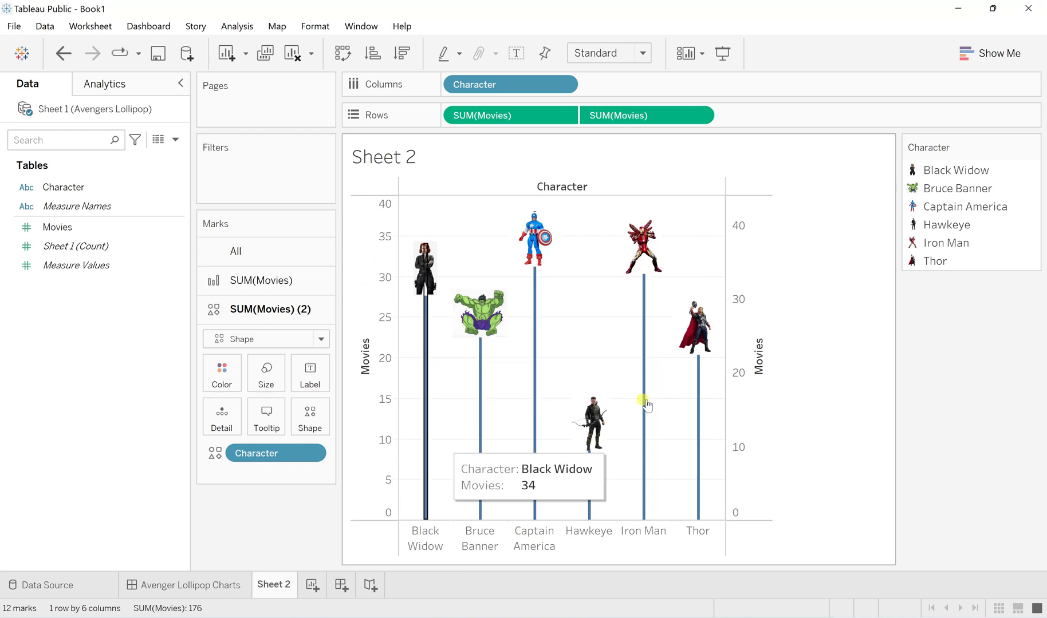
pyautogui.click(759, 267)
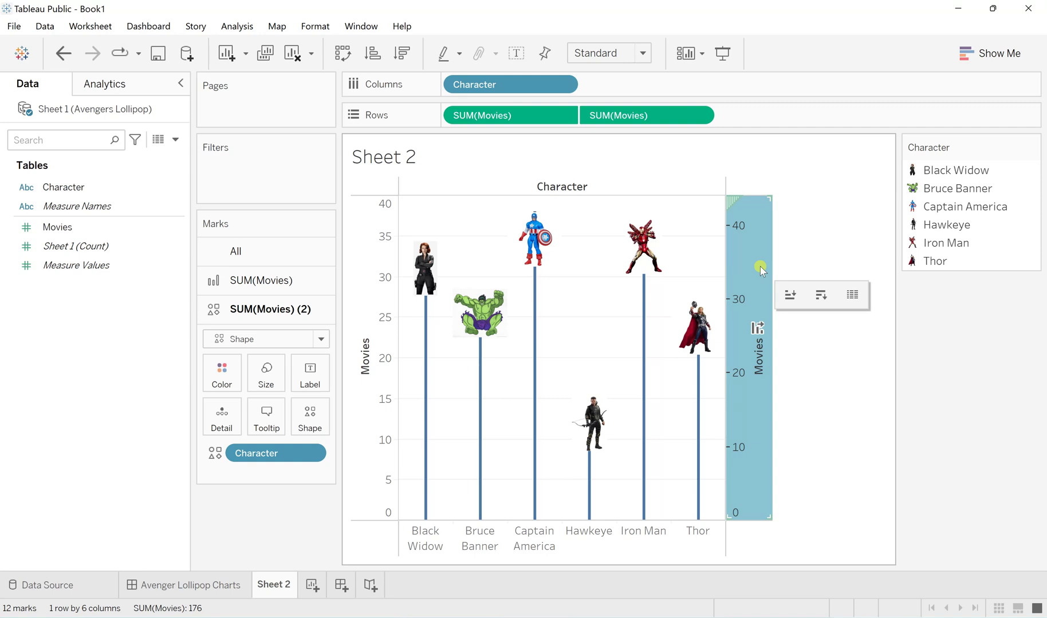
pyautogui.rightClick(760, 267)
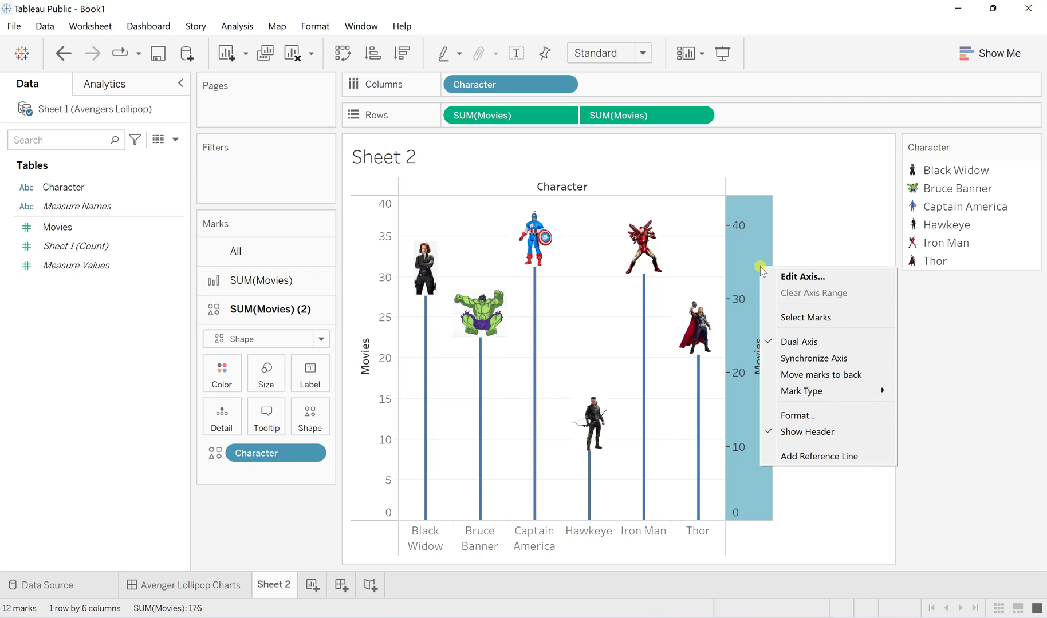
pyautogui.click(769, 437)
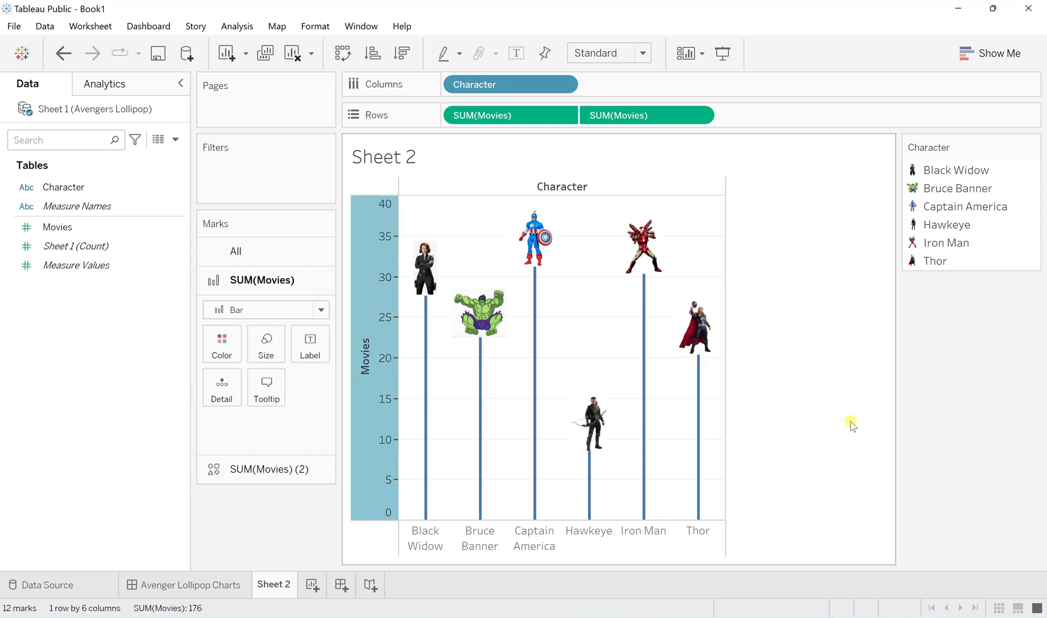
pyautogui.click(358, 541)
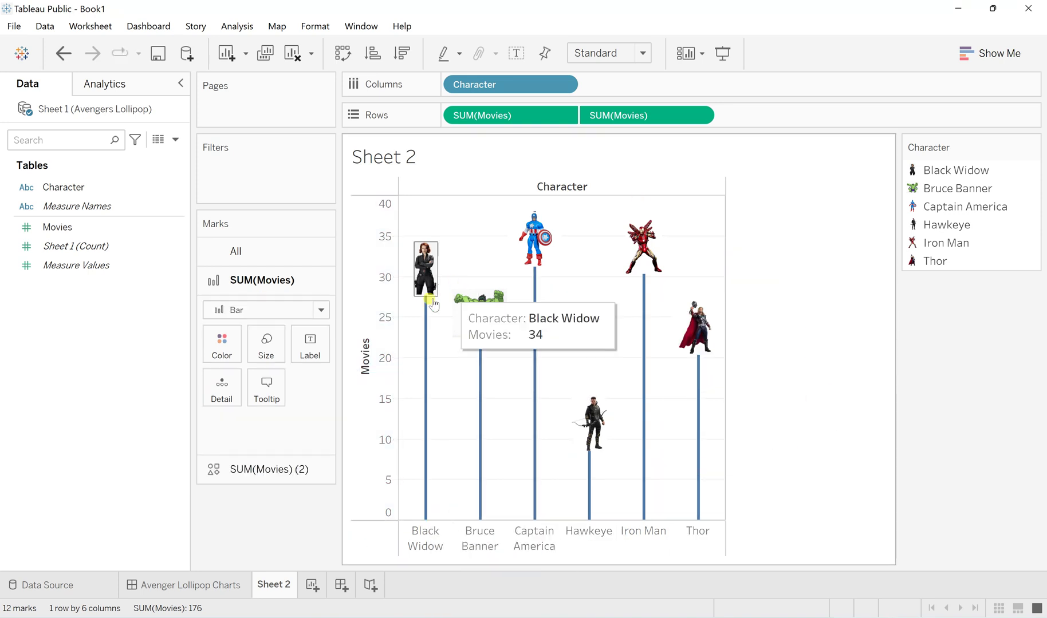
# Set the sheet's Grid Lines to None in Format Lines
pyautogui.rightClick(473, 228)
pyautogui.click(506, 297)
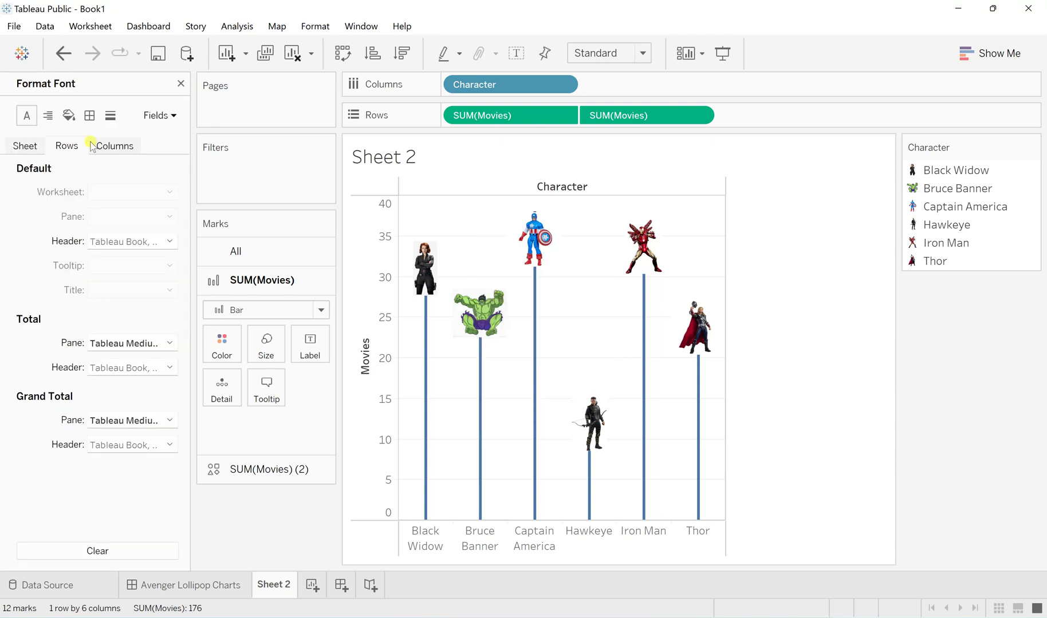
pyautogui.click(109, 116)
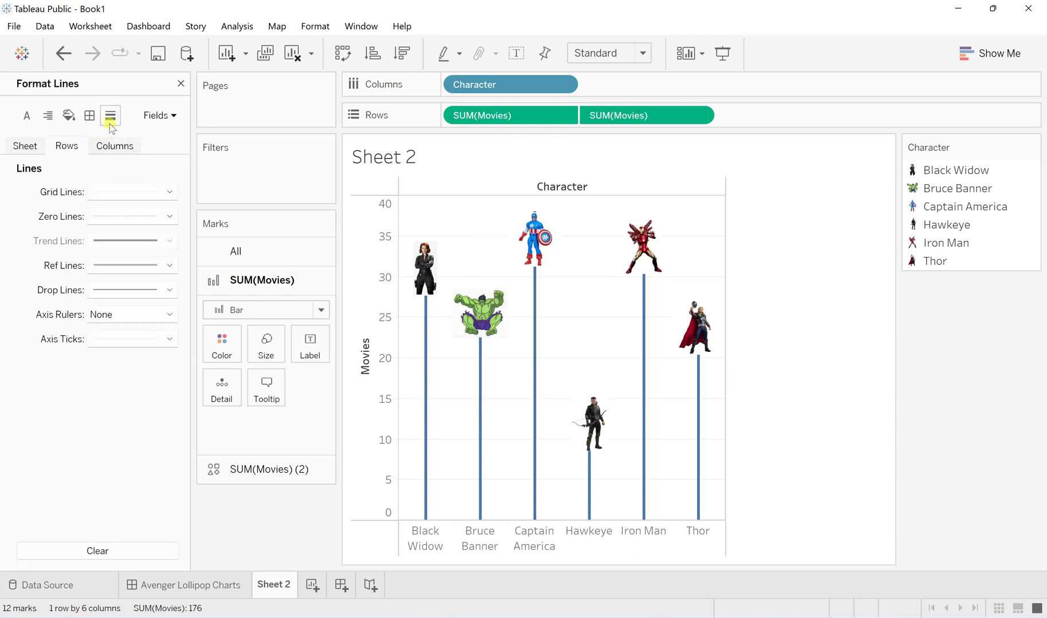
pyautogui.click(107, 190)
pyautogui.click(136, 216)
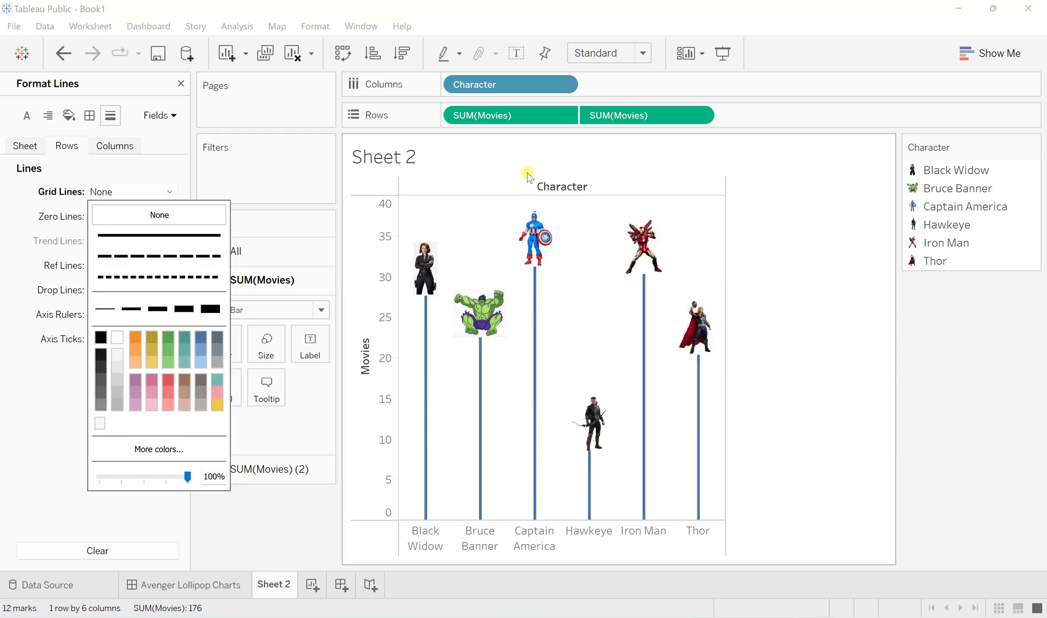
# Hide the Character field label shown above the columns
pyautogui.click(549, 191)
pyautogui.rightClick(548, 191)
pyautogui.click(596, 255)
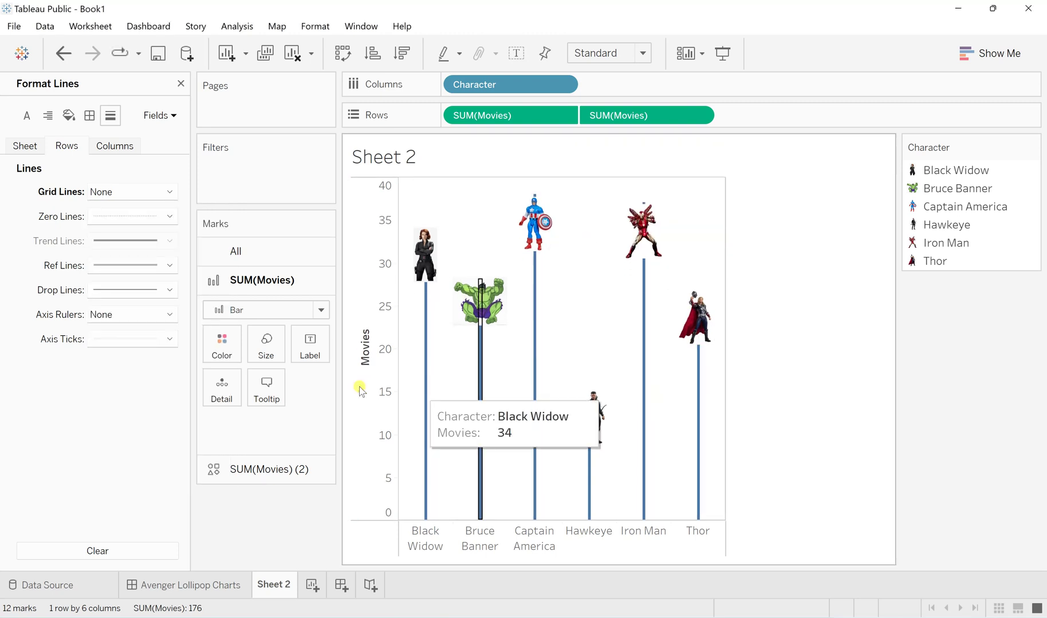